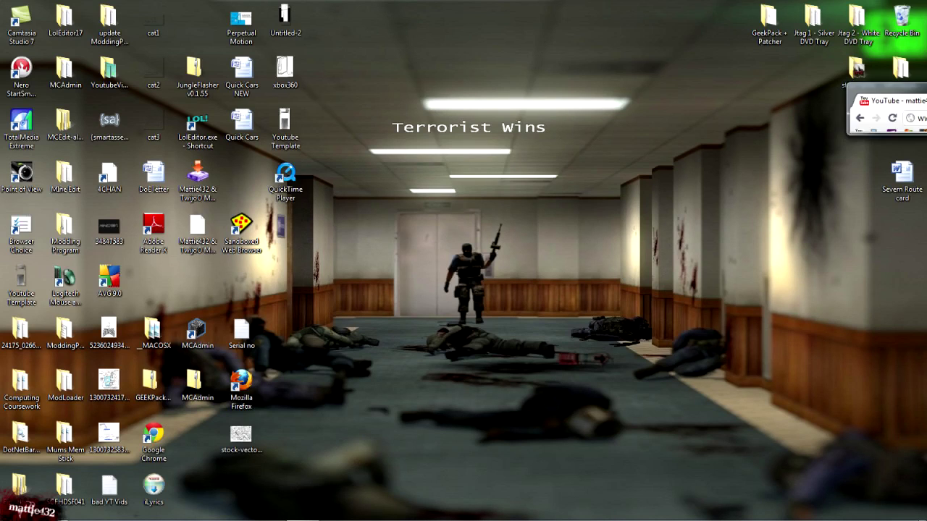
Step: Drag the Chrome YouTube channel window in from the right screen edge to the top of the desktop
mouse_move(926, 87)
left_mouse_down()
mouse_move(662, 86)
mouse_move(658, 6)
mouse_move(663, 84)
left_mouse_up()
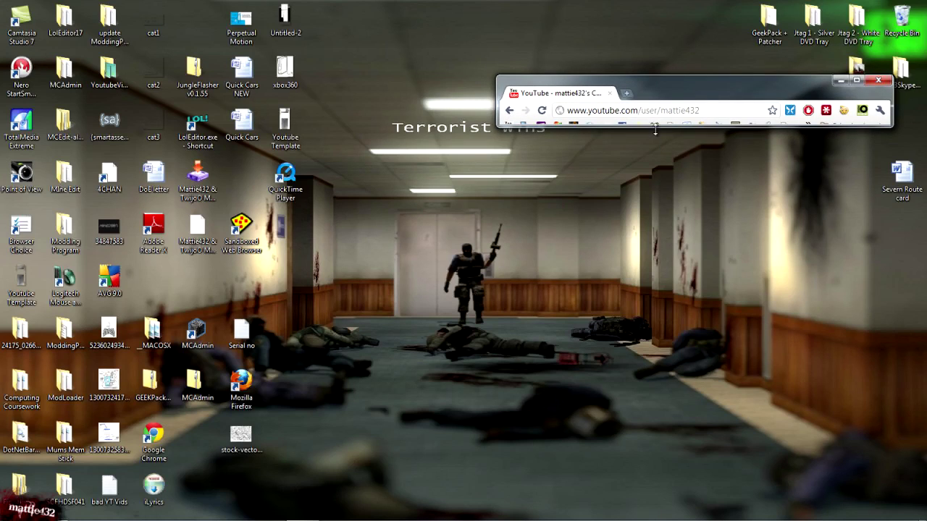
Step: Maximize the channel page, highlight the 'how to record PC games' suggestion, then restore Chrome to a small window
double_click(674, 92)
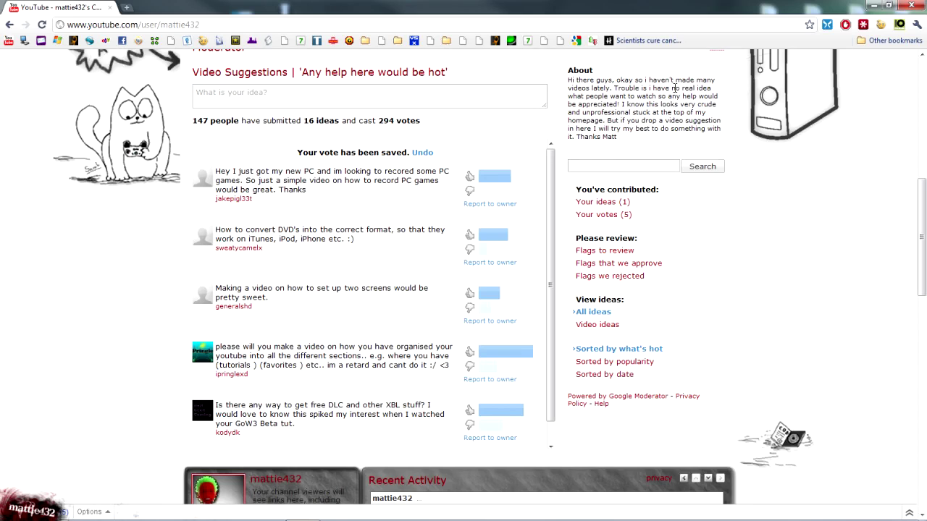
triple_click(324, 181)
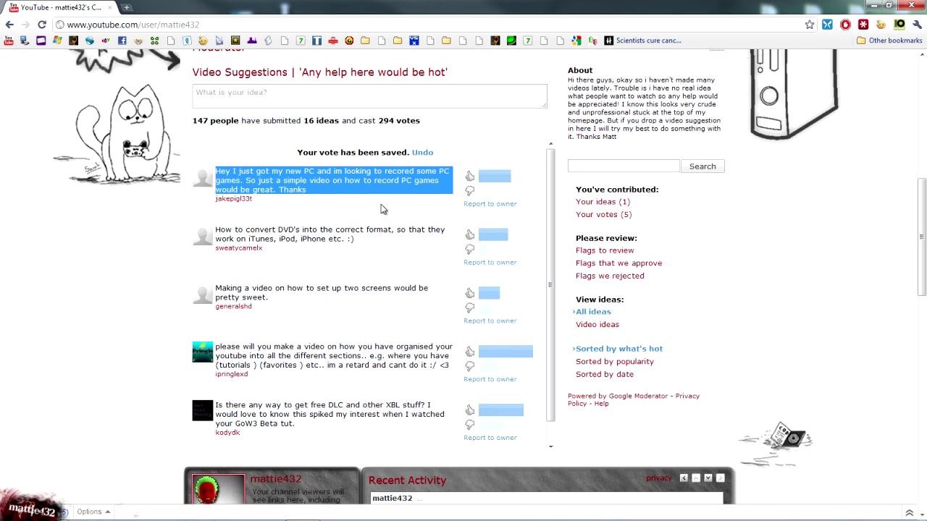
scroll(375, 219, "down", 1)
scroll(374, 219, "down", 3)
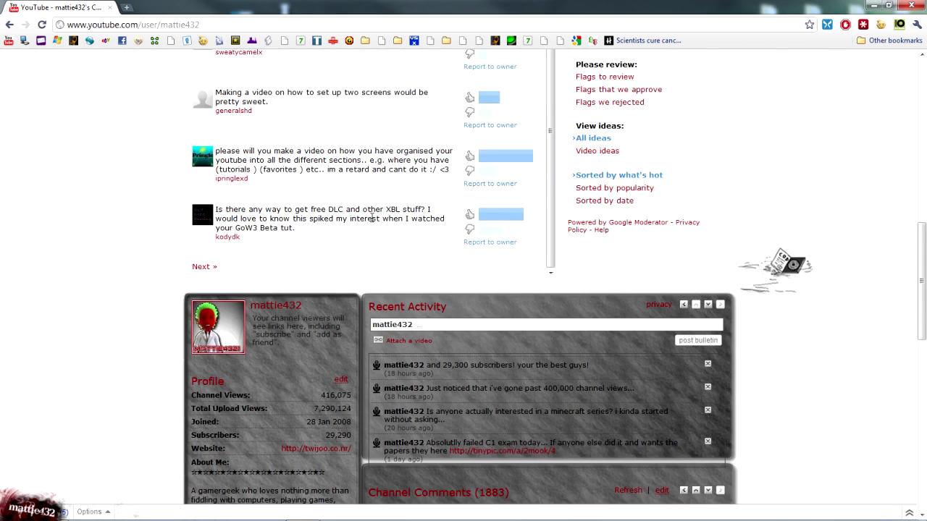
scroll(373, 217, "down", 2)
scroll(373, 221, "up", 6)
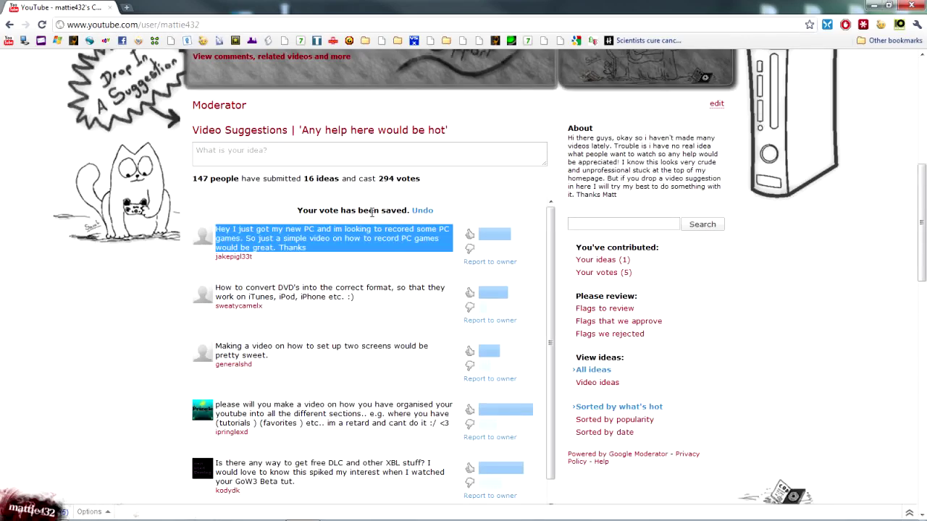
mouse_move(495, 6)
left_mouse_down()
mouse_move(507, 22)
mouse_move(470, 127)
mouse_move(491, 96)
left_mouse_up()
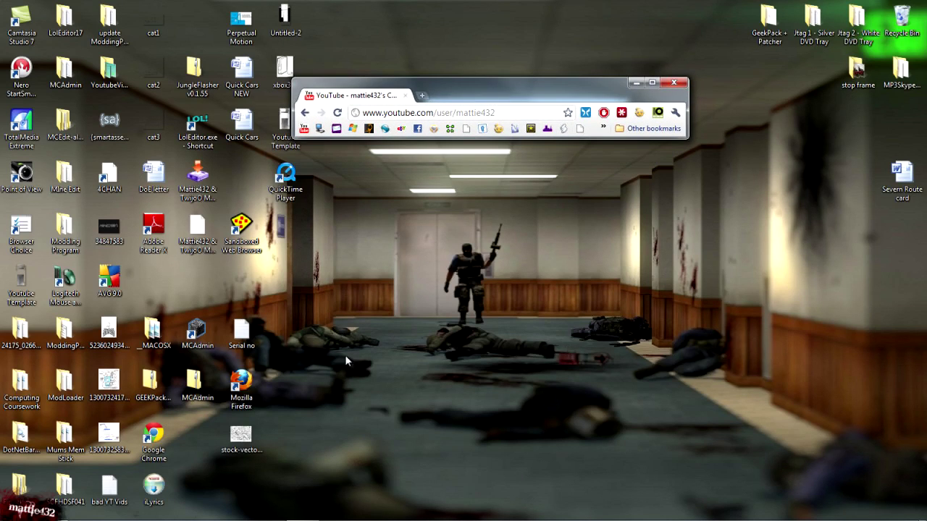
Step: Place a Fraps shortcut on the desktop, move Chrome to the top, and launch Fraps to its General tab
mouse_move(275, 517)
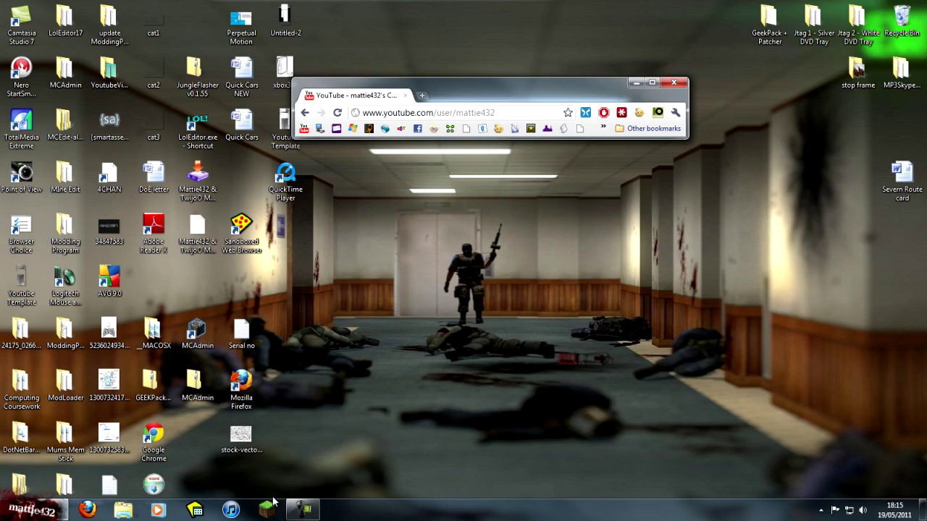
mouse_move(305, 514)
left_mouse_down()
mouse_move(652, 405)
mouse_move(790, 304)
mouse_move(648, 257)
mouse_move(605, 261)
left_mouse_up()
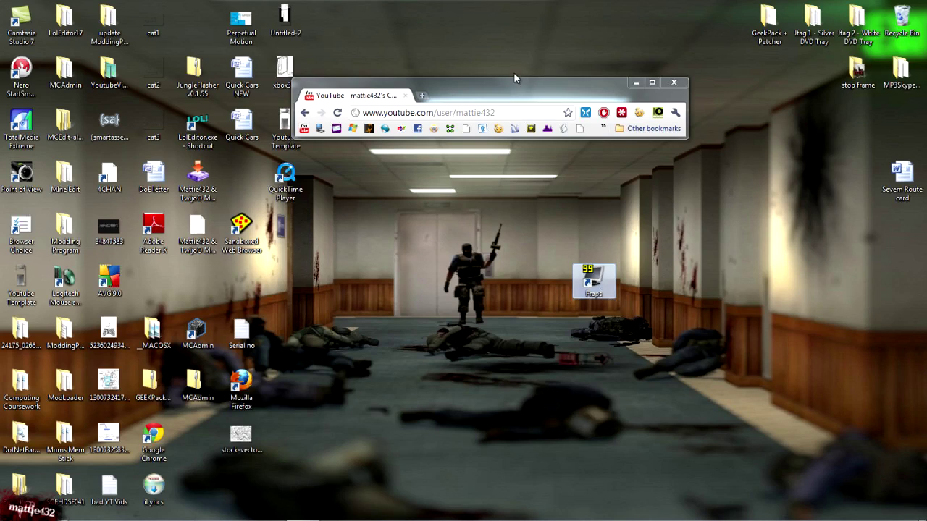
mouse_move(514, 82)
left_mouse_down()
mouse_move(505, 2)
mouse_move(505, 21)
left_mouse_up()
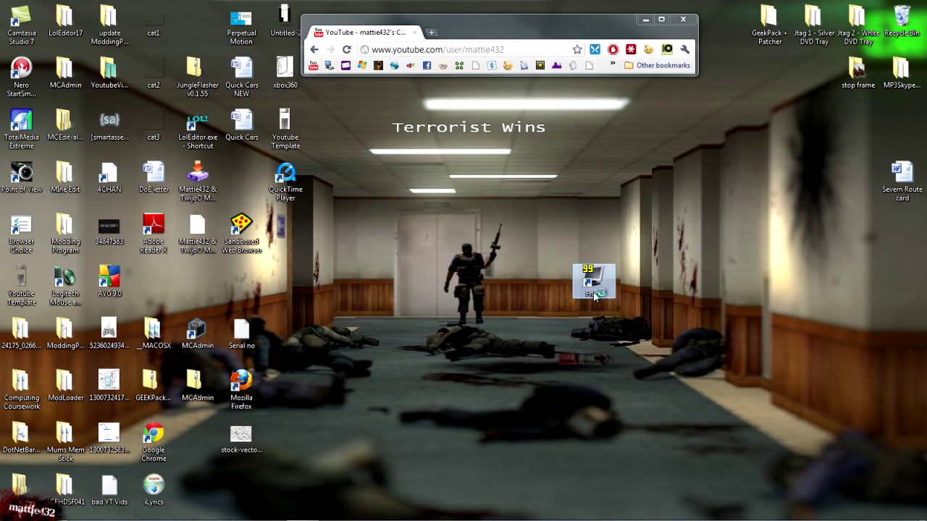
double_click(594, 293)
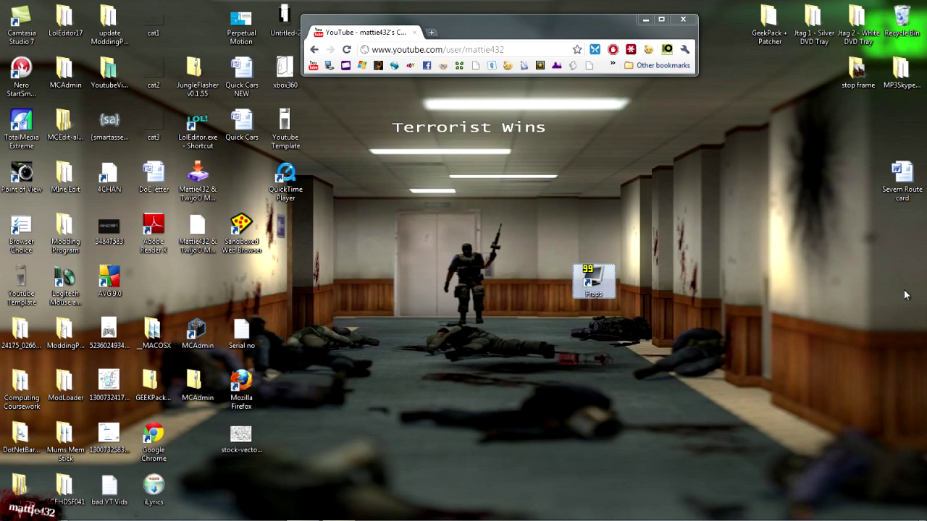
left_click_drag(596, 192, 475, 190)
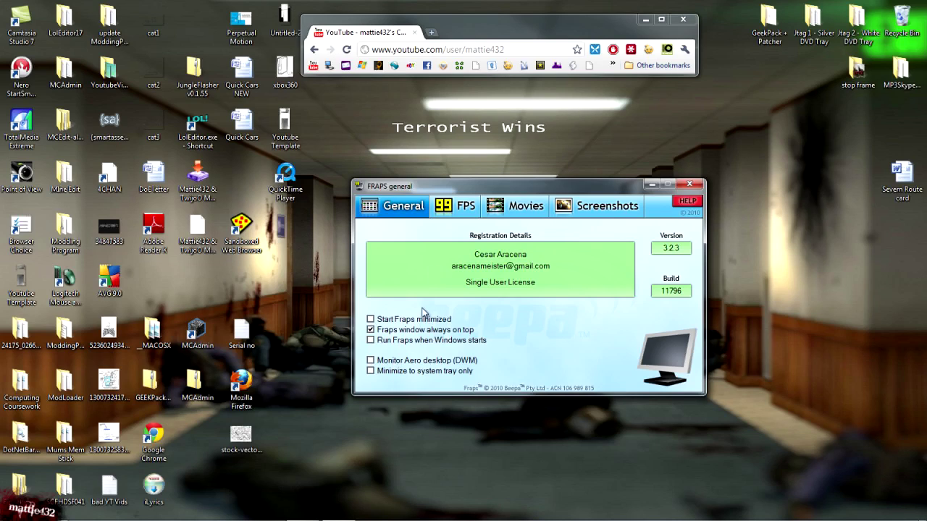
Step: Review the FPS benchmark settings, then switch to the Movies capture settings
left_click(449, 210)
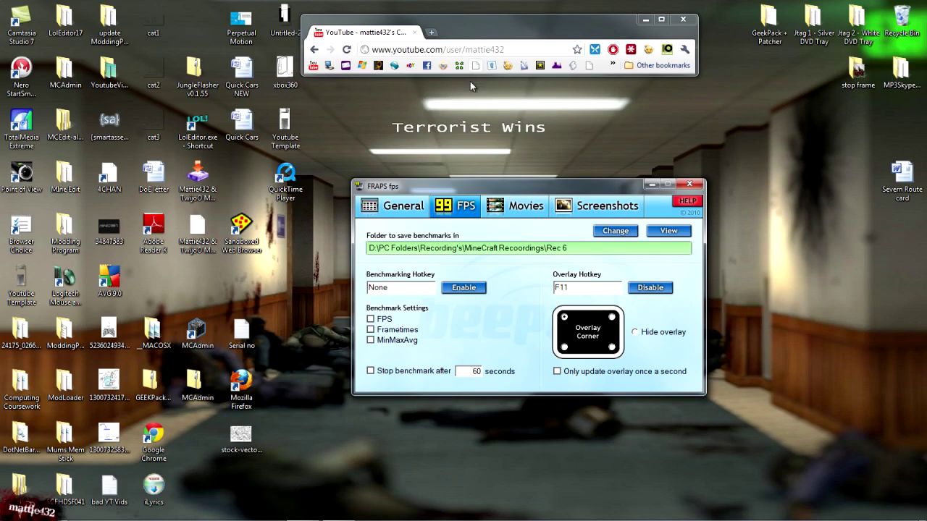
left_click(498, 209)
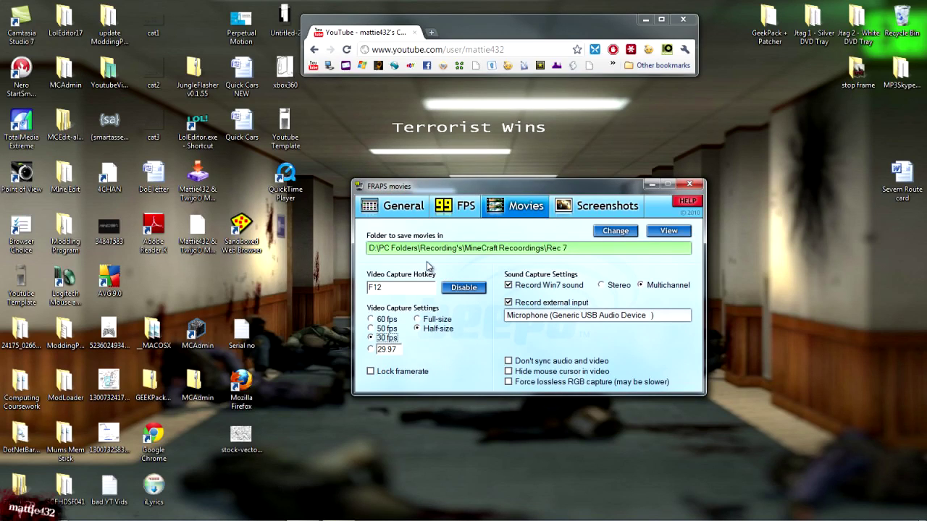
Step: Set the Fraps video capture hotkey to F12
left_click_drag(508, 208, 512, 191)
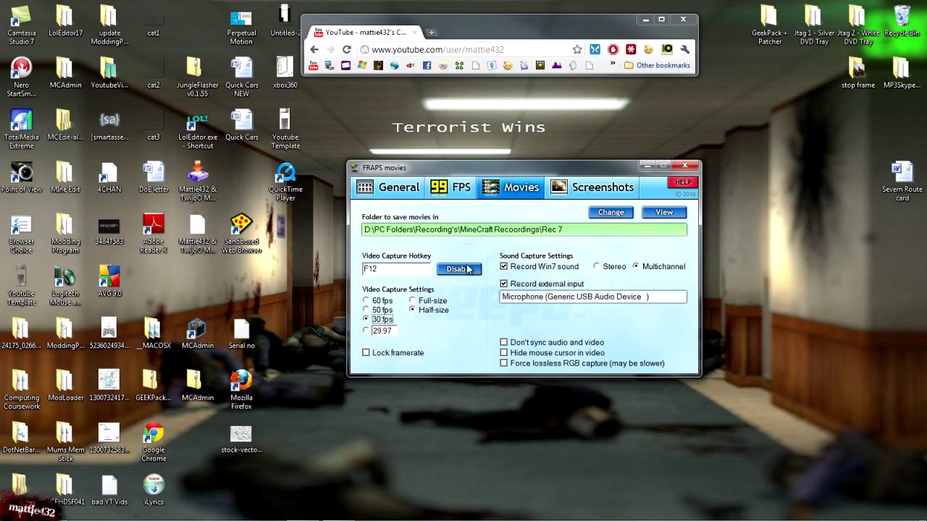
left_click(386, 272)
key("BackSpace")
key("F12")
Step: Keep the capture rate at 30 fps and set video size to Half-size
left_click(368, 302)
left_click(370, 320)
left_click(432, 309)
left_click(430, 303)
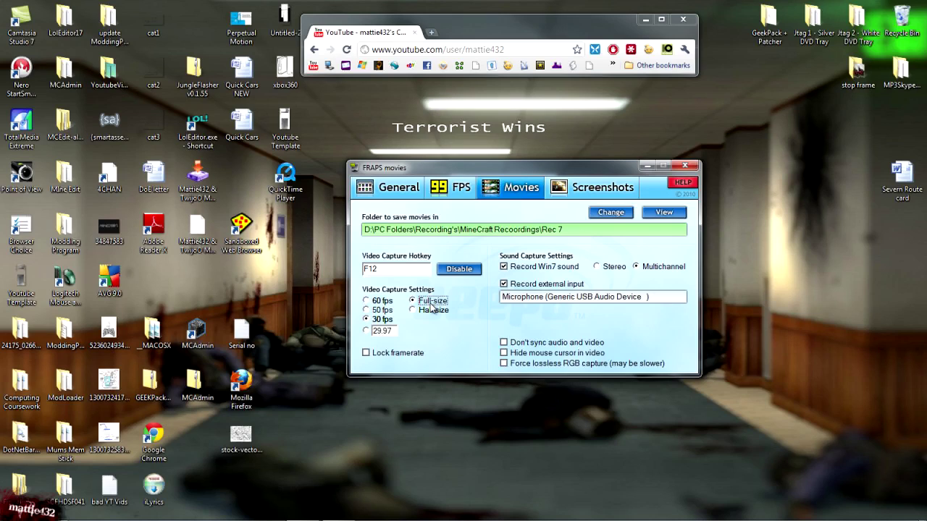
left_click(430, 311)
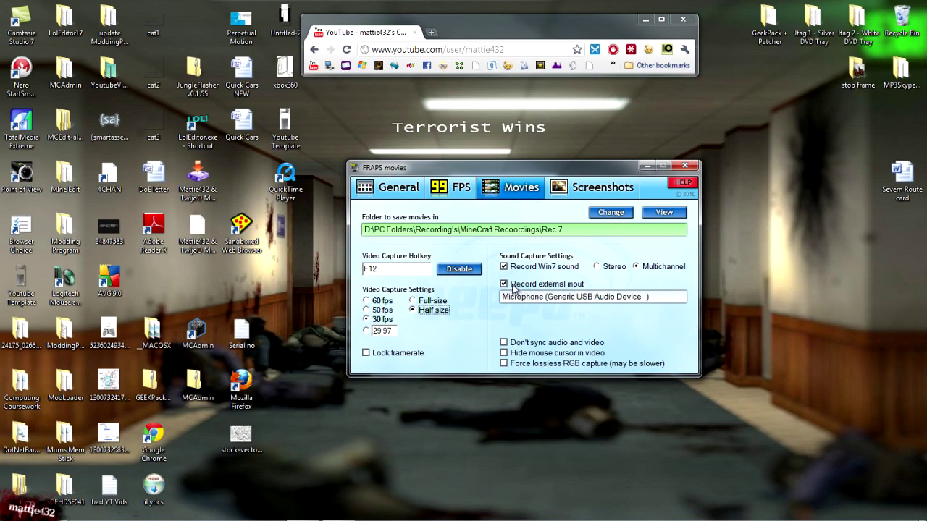
Step: Keep Record external input ticked and open the Windows volume options menu
left_click(519, 289)
left_click(517, 293)
mouse_move(661, 514)
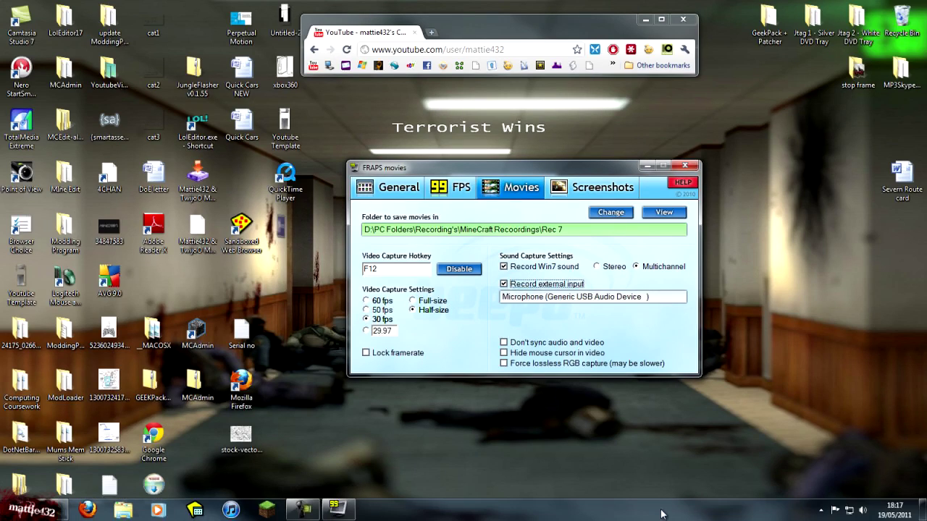
right_click(862, 510)
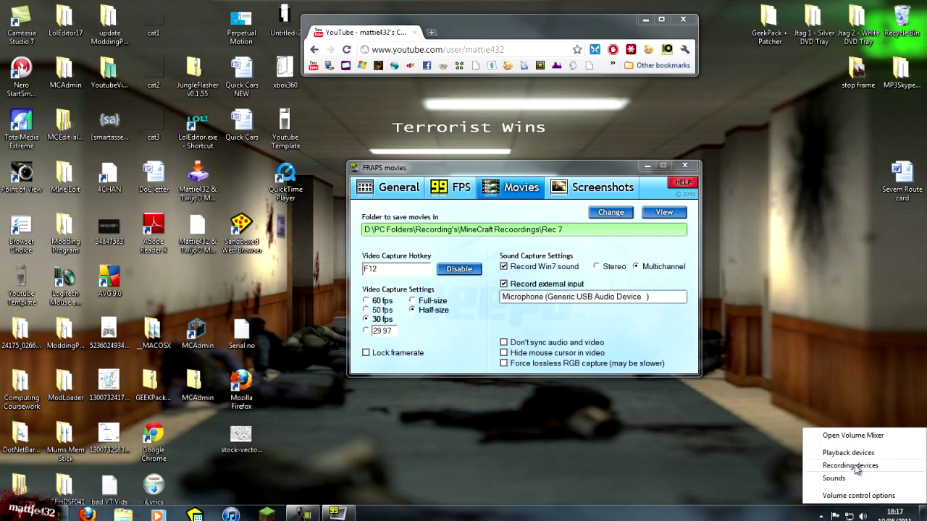
left_click(856, 466)
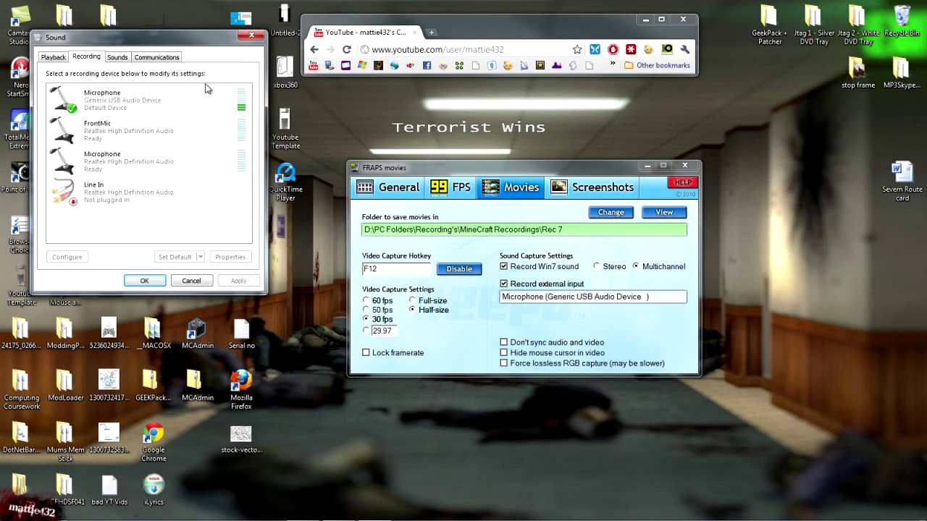
left_click(252, 36)
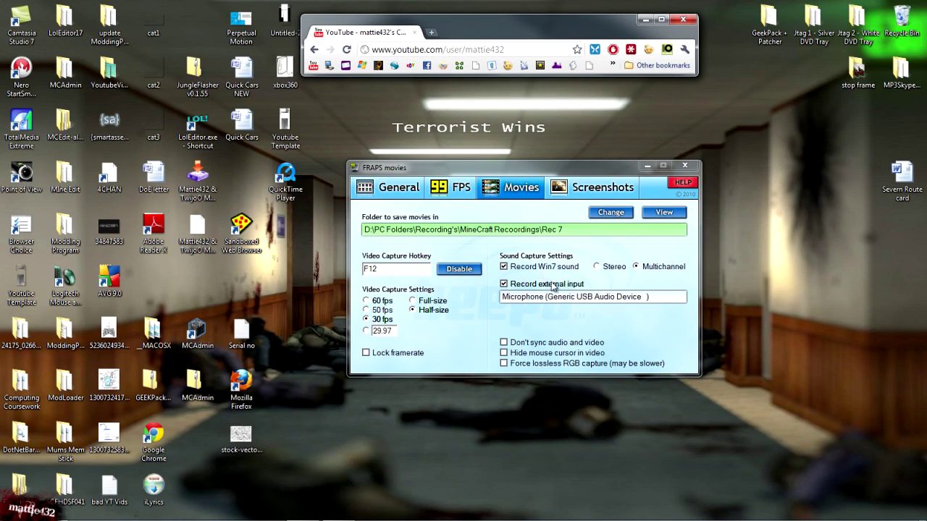
mouse_move(551, 518)
right_click(861, 511)
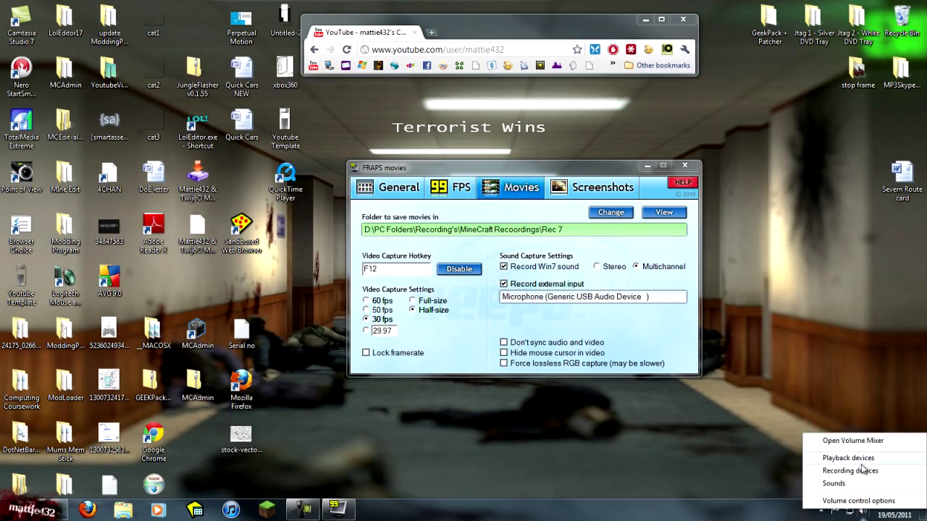
left_click(865, 441)
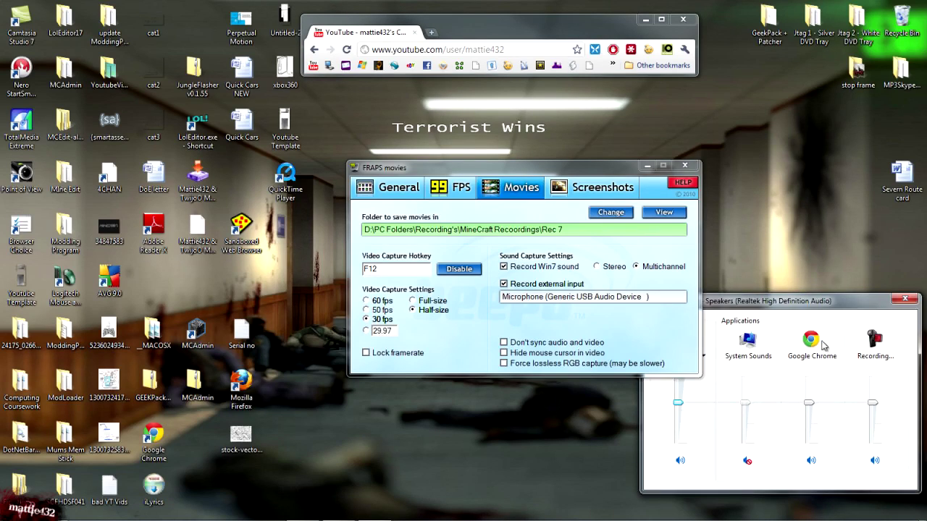
mouse_move(823, 312)
left_mouse_down()
mouse_move(778, 274)
mouse_move(803, 262)
left_mouse_up()
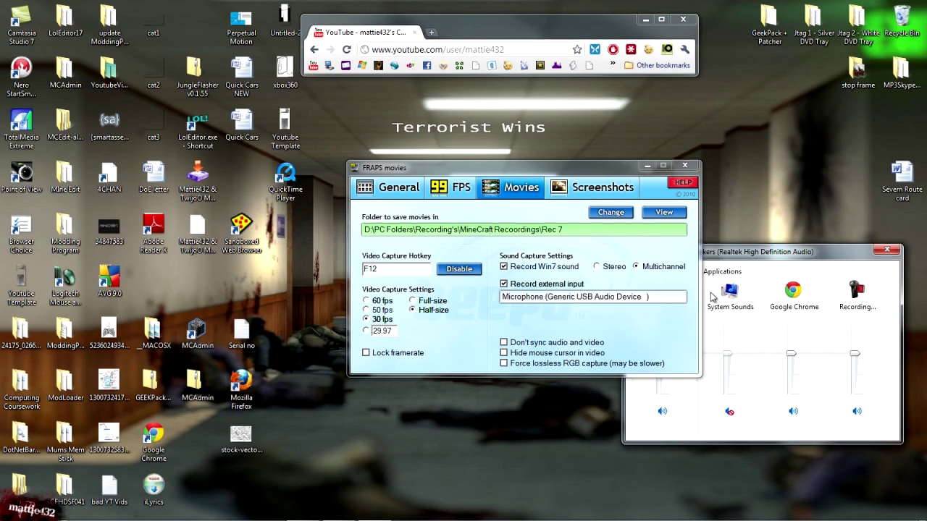
left_click_drag(623, 173, 559, 163)
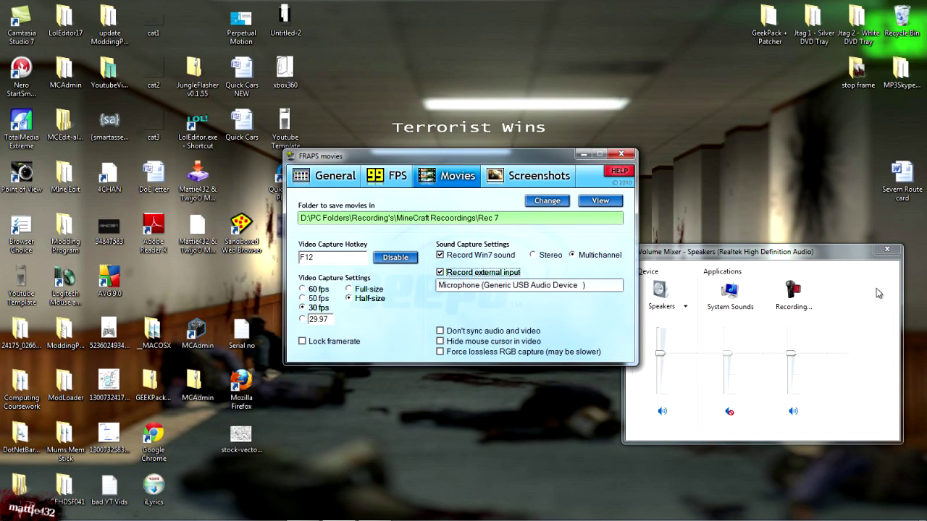
left_click(888, 250)
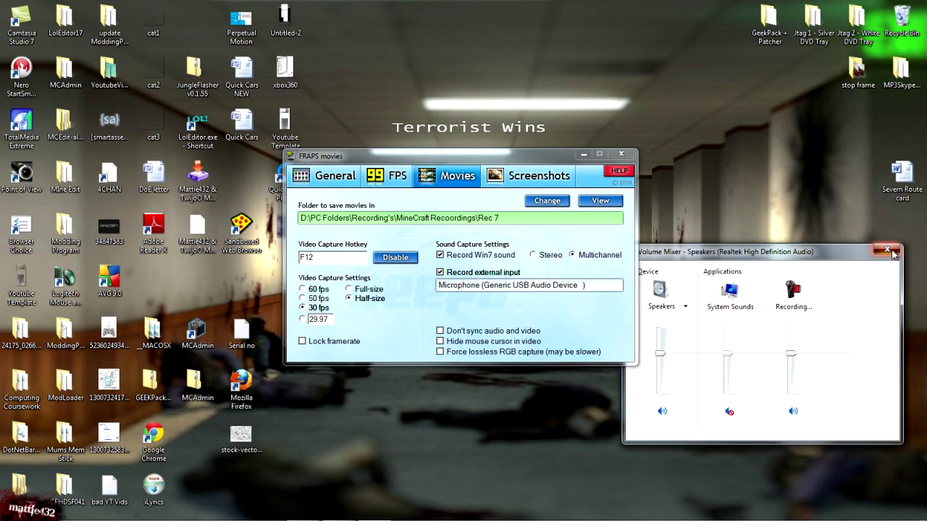
mouse_move(547, 156)
left_mouse_down()
mouse_move(663, 172)
mouse_move(775, 227)
left_mouse_up()
mouse_move(277, 513)
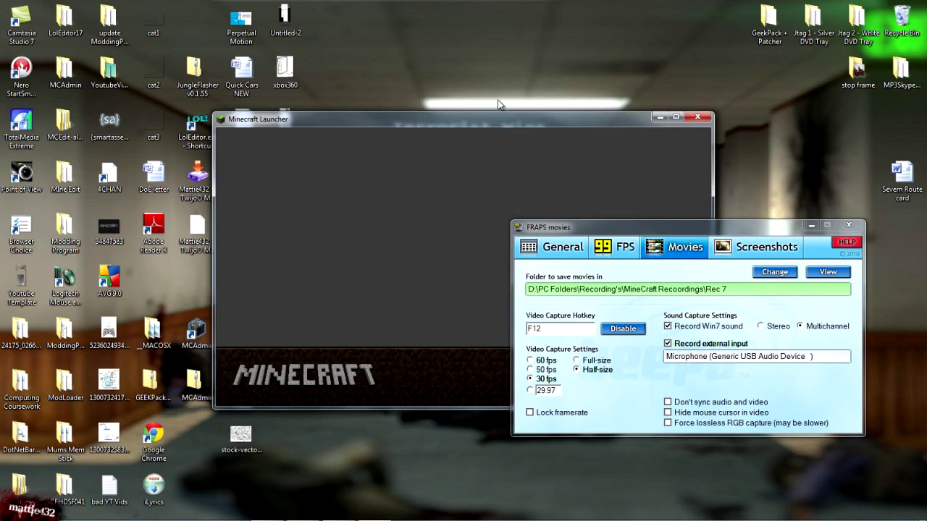
Step: Move the Minecraft launcher and Fraps windows apart and log in to start Minecraft Beta 1.5_01
mouse_move(493, 126)
left_mouse_down()
mouse_move(407, 75)
mouse_move(380, 89)
left_mouse_up()
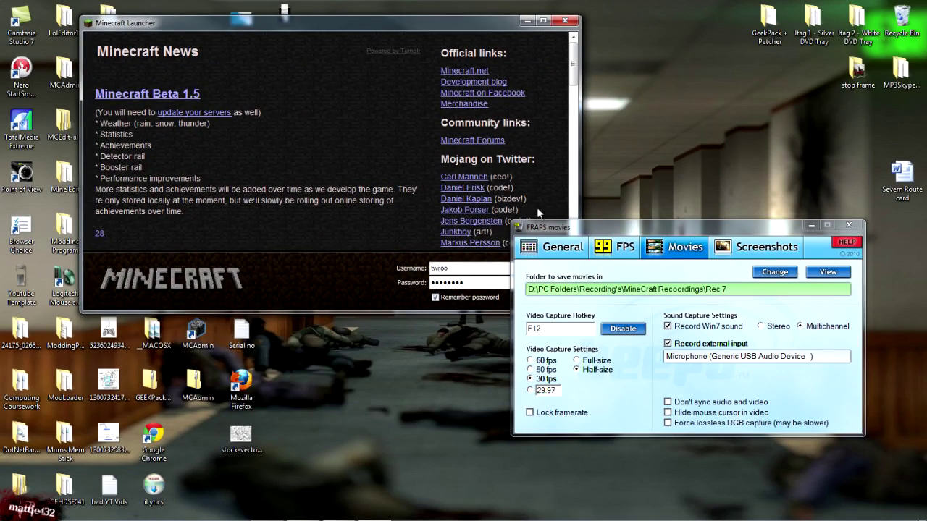
left_click_drag(539, 227, 594, 289)
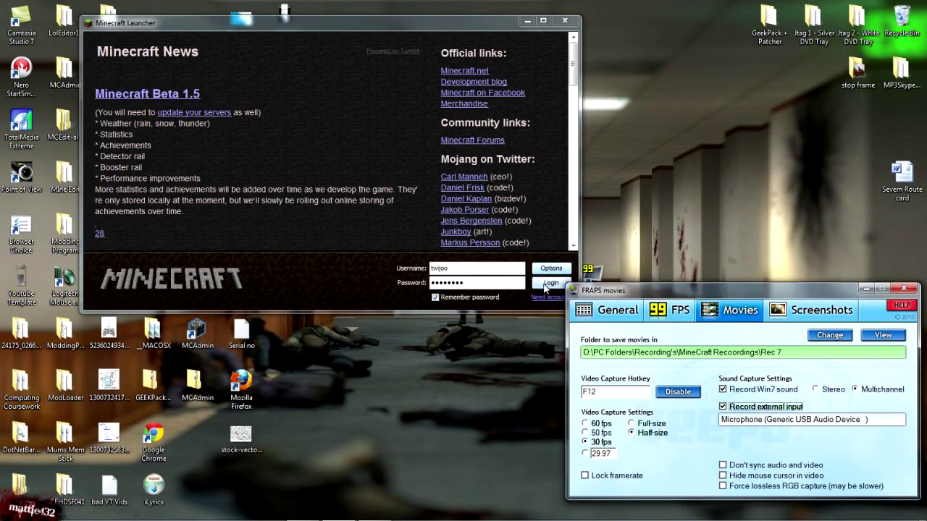
left_click(548, 284)
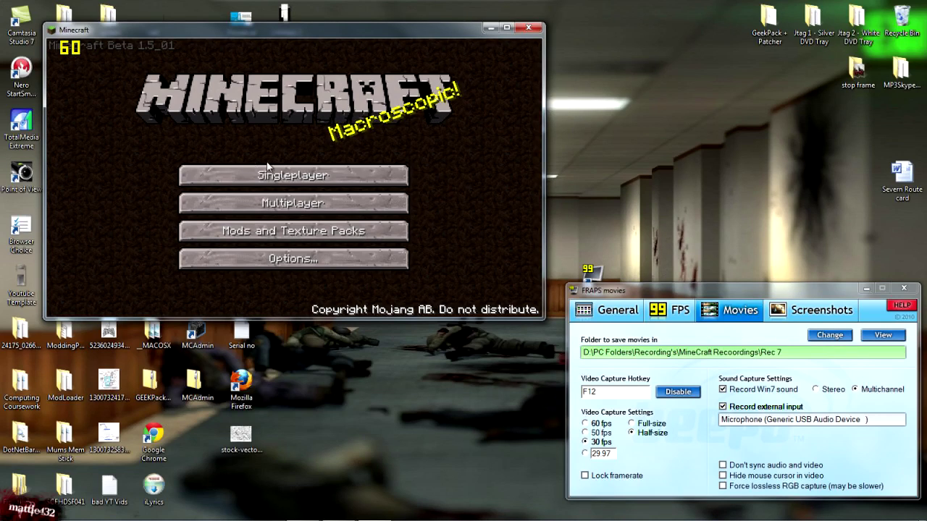
Step: Connect to the Rev2 multiplayer server, walk around the world briefly, then exit with Escape
left_click(268, 212)
left_click(244, 245)
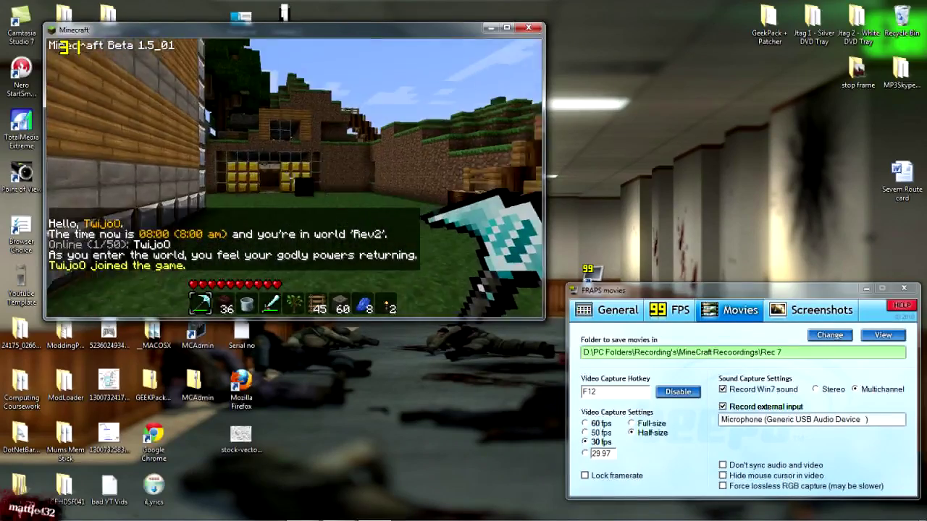
key("w")
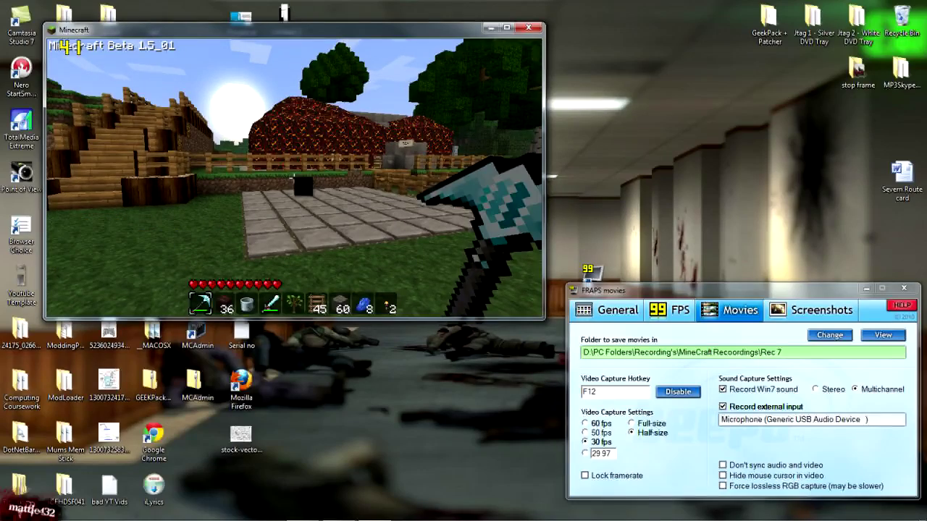
mouse_move(293, 177)
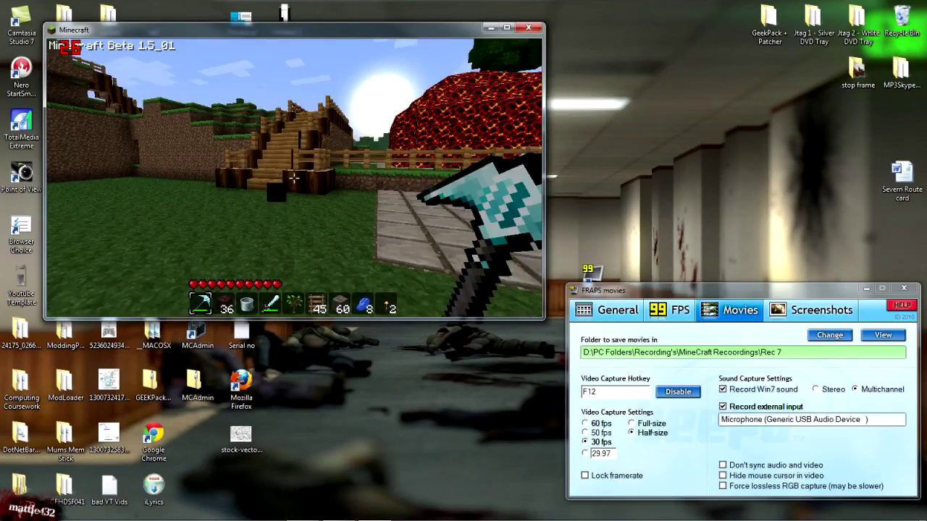
key("s")
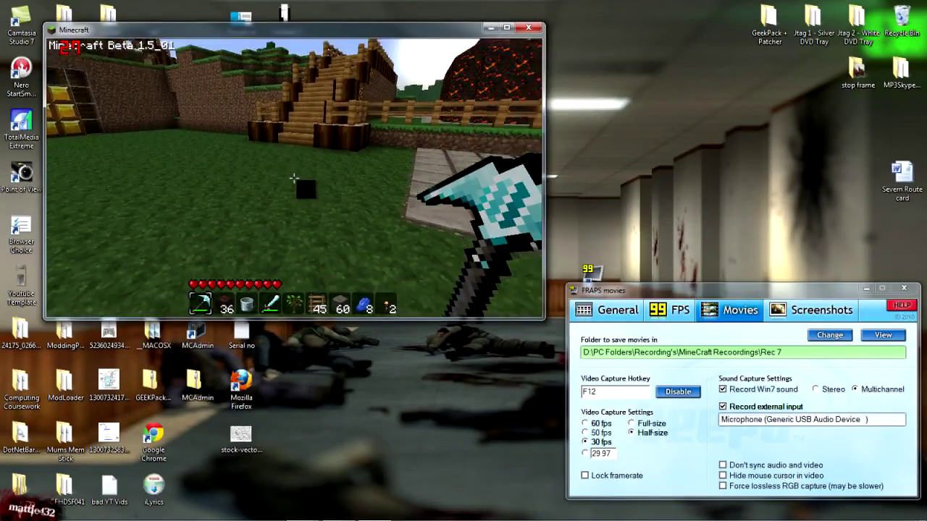
key("s")
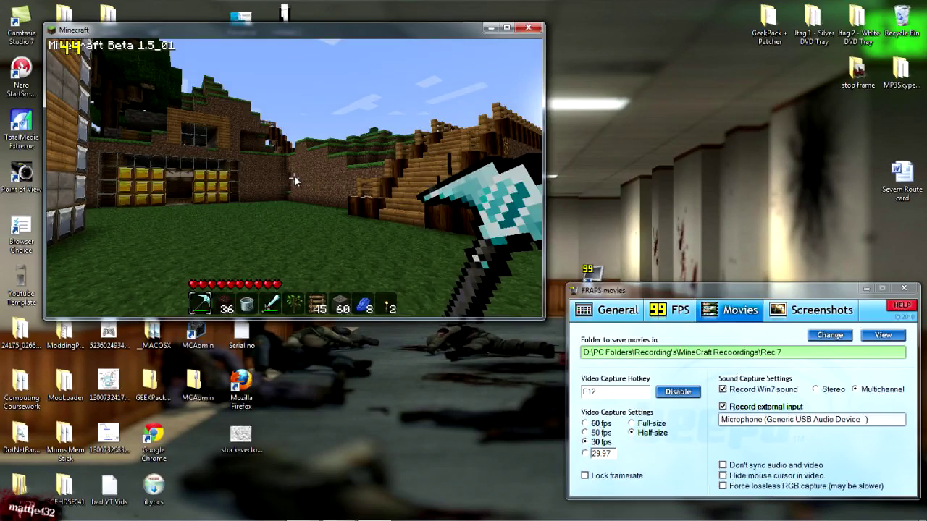
key("Escape")
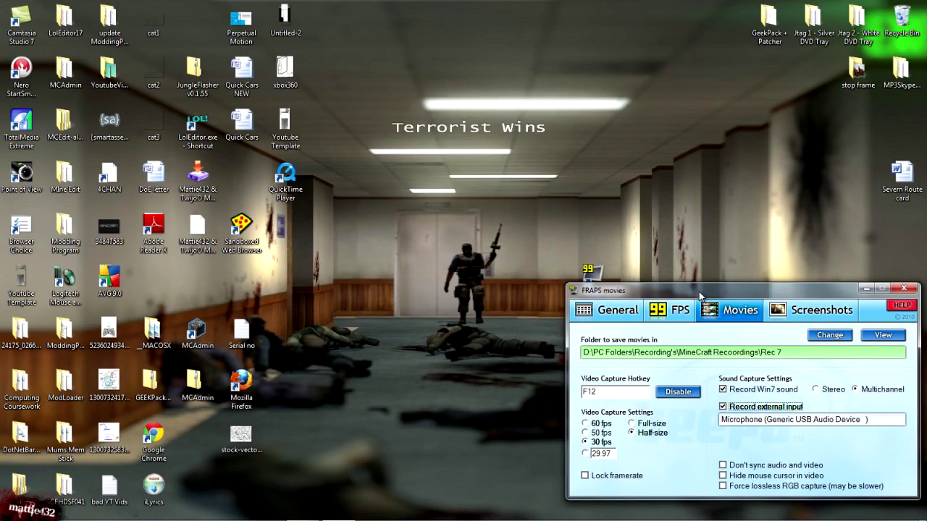
Step: Open the Rec 7 movies folder from Fraps and play the newest 'javaw 2011-05-19' AVI clip
left_click_drag(699, 294, 557, 228)
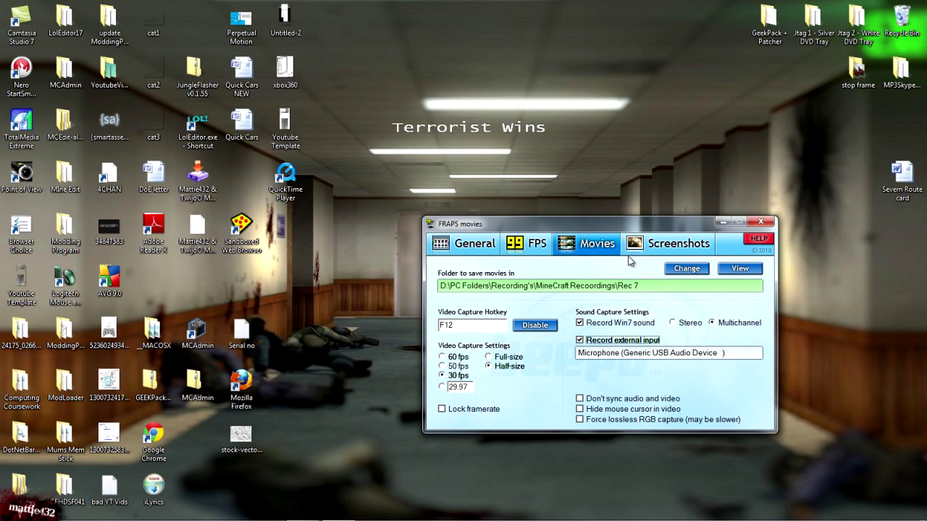
left_click(737, 271)
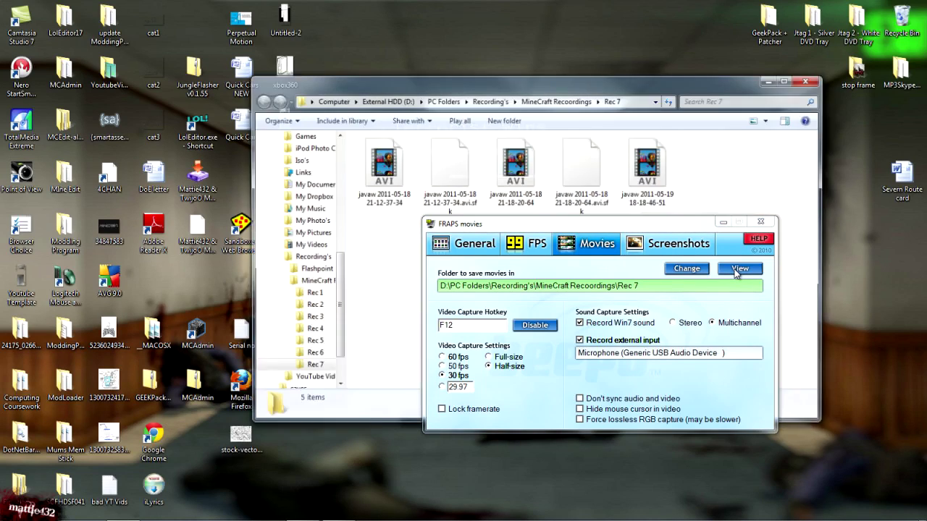
left_click_drag(534, 227, 543, 305)
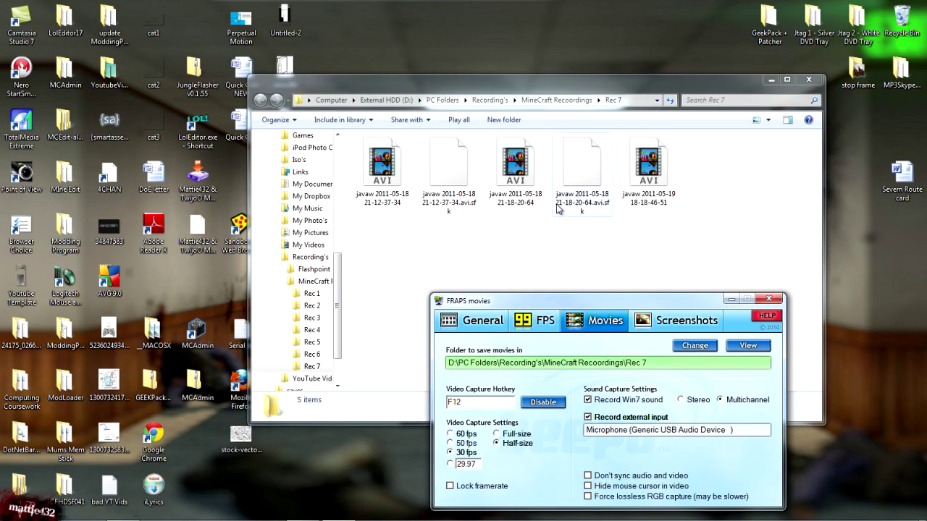
mouse_move(590, 263)
left_mouse_down()
mouse_move(379, 149)
mouse_move(528, 248)
left_mouse_up()
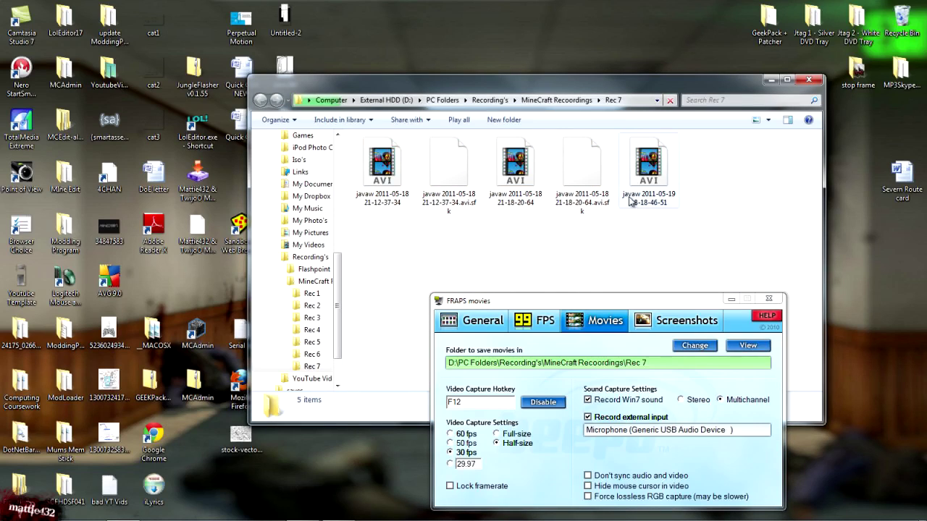
left_click(654, 203)
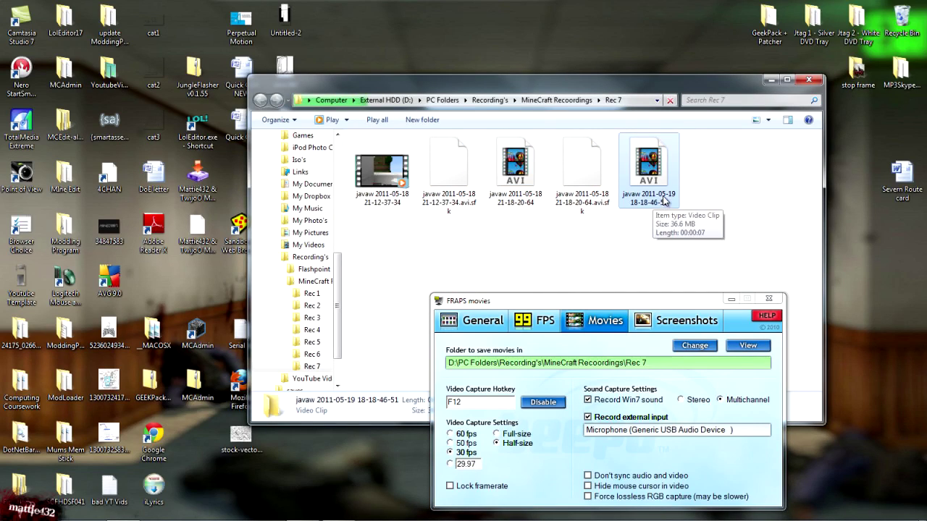
double_click(673, 196)
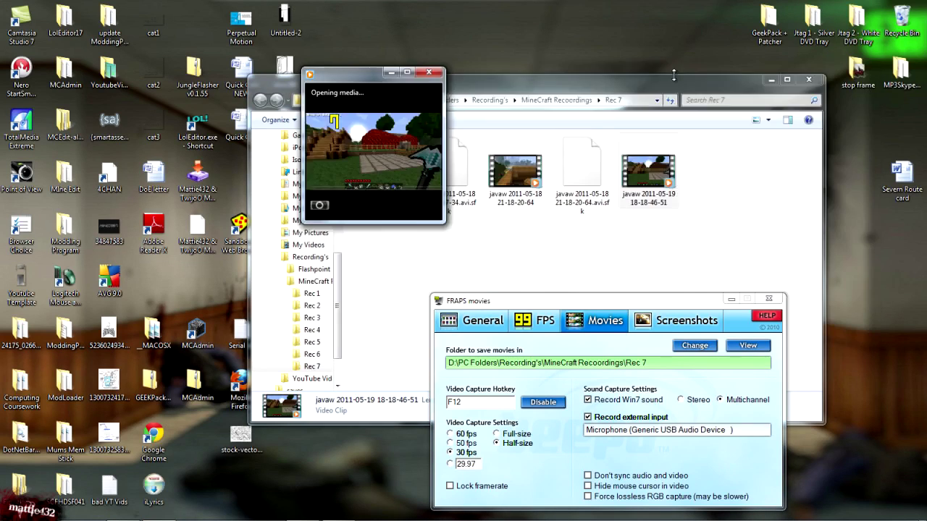
Step: Bring the clip's player window to the front and enlarge it
left_click_drag(615, 76, 579, 114)
left_click(391, 94)
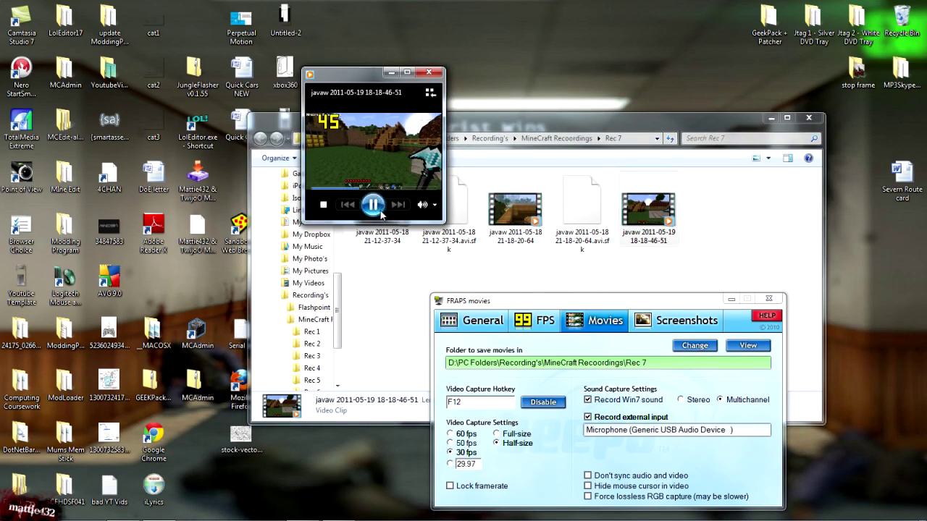
mouse_move(438, 221)
left_mouse_down()
mouse_move(579, 269)
mouse_move(685, 287)
left_mouse_up()
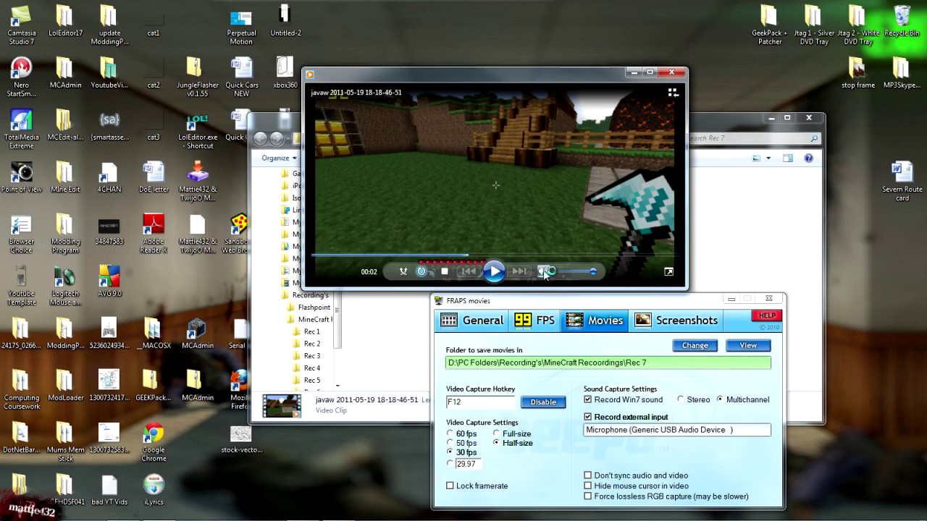
Step: Mute the playback, close Windows Media Player, and close Fraps
left_click(543, 272)
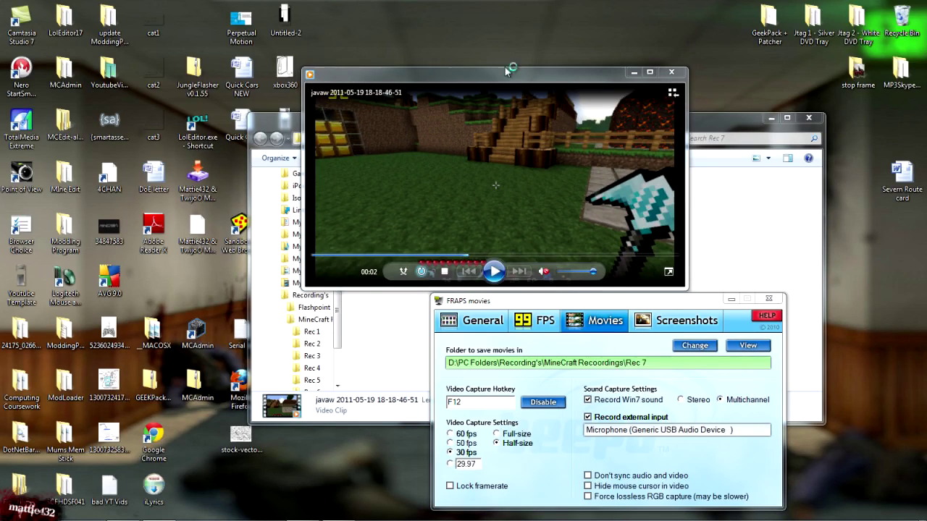
left_click(672, 73)
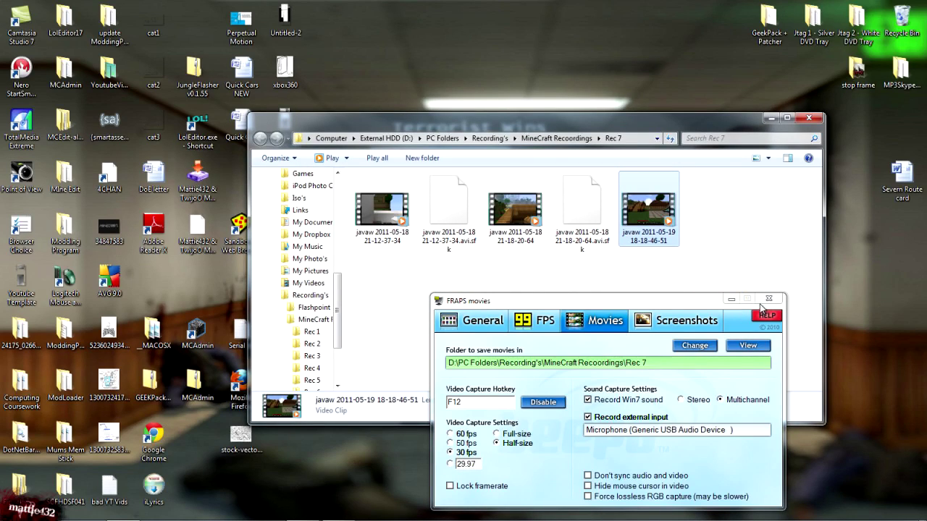
left_click(768, 299)
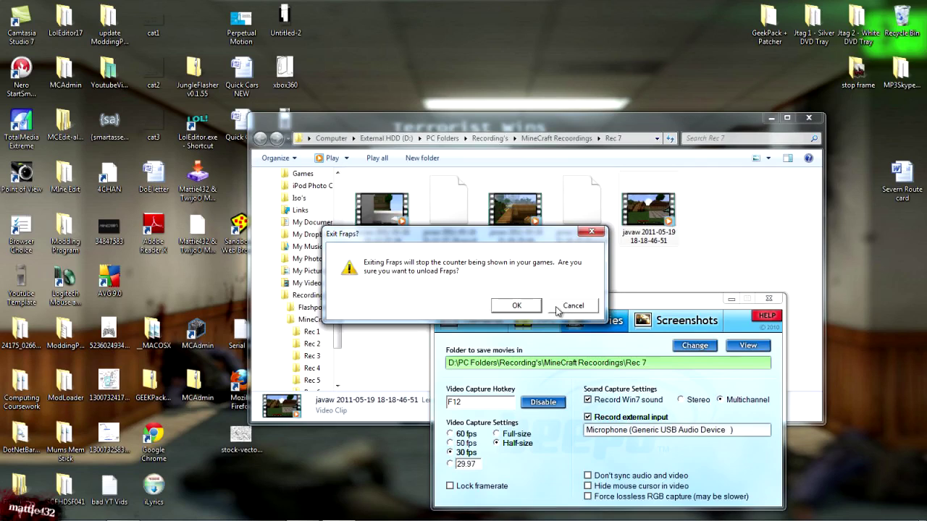
Step: Confirm exiting Fraps, dismiss the AVG reboot reminder, close the Rec 7 folder, and tidy a desktop icon
left_click(517, 305)
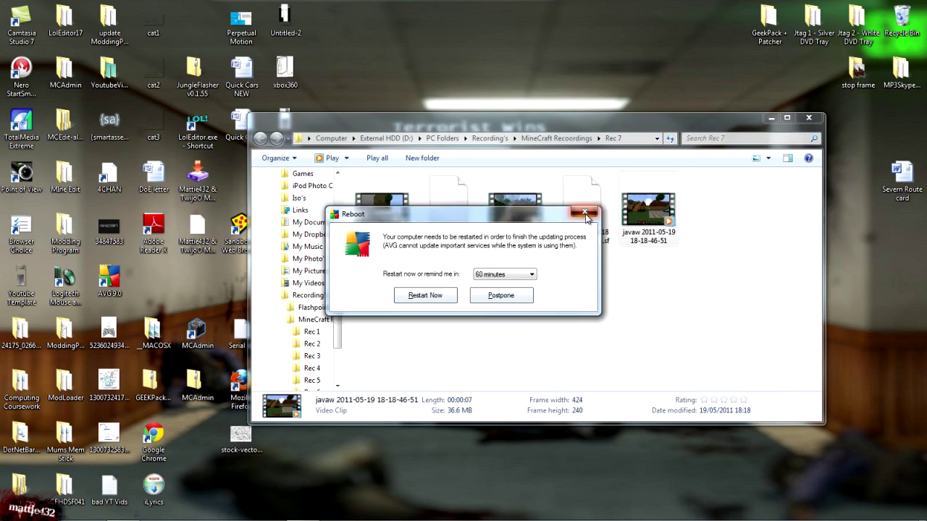
left_click(585, 213)
left_click_drag(653, 130, 647, 120)
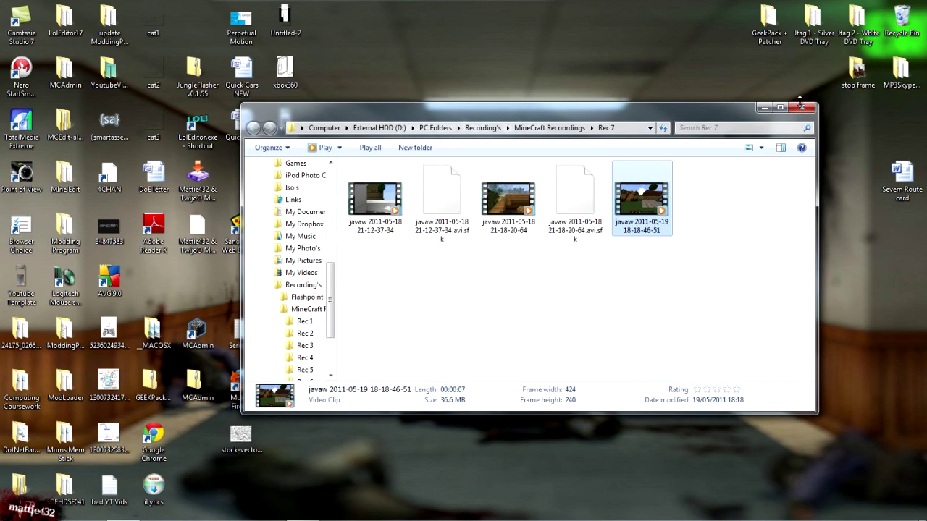
left_click(801, 109)
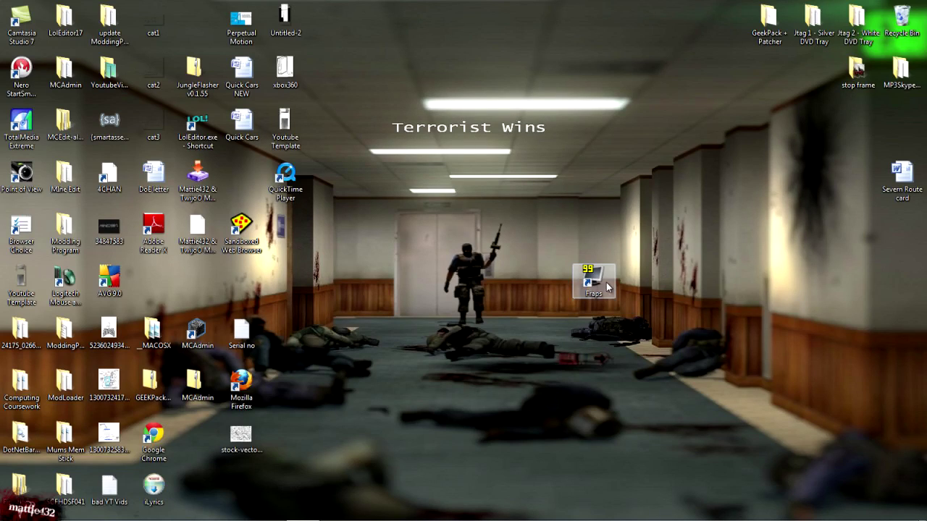
left_click_drag(262, 440, 312, 337)
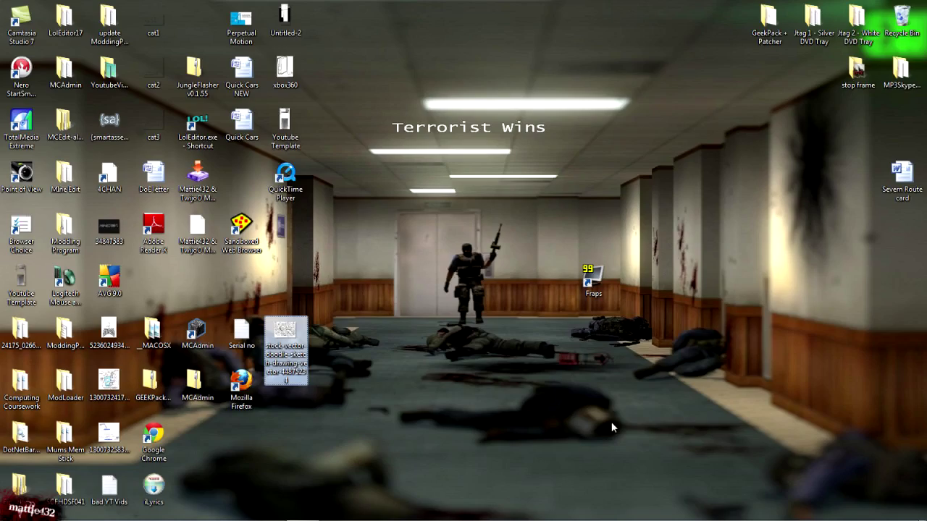